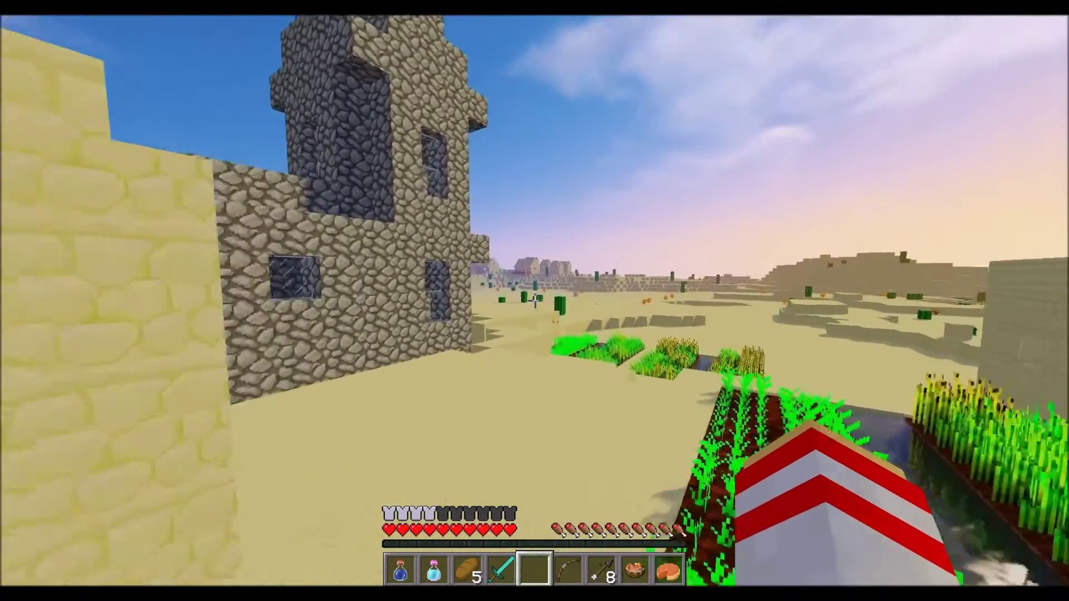
Step: Show the F3 debug overlay listing OptiFine 1.10 HD U B7 and Sildur's Vibrant Shaders
key("F3")
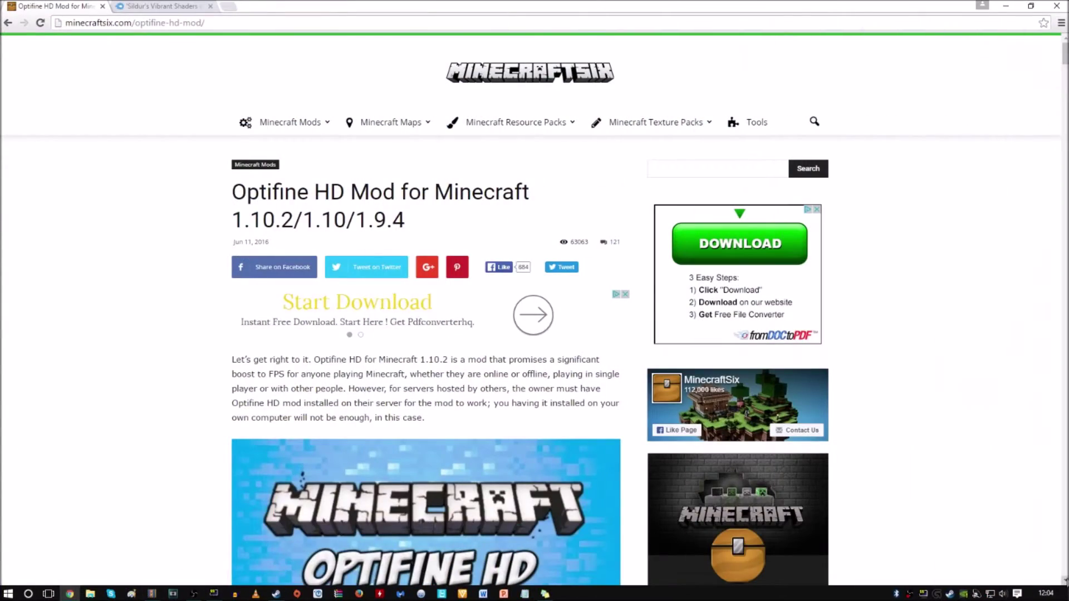
scroll(776, 416, "down", 3)
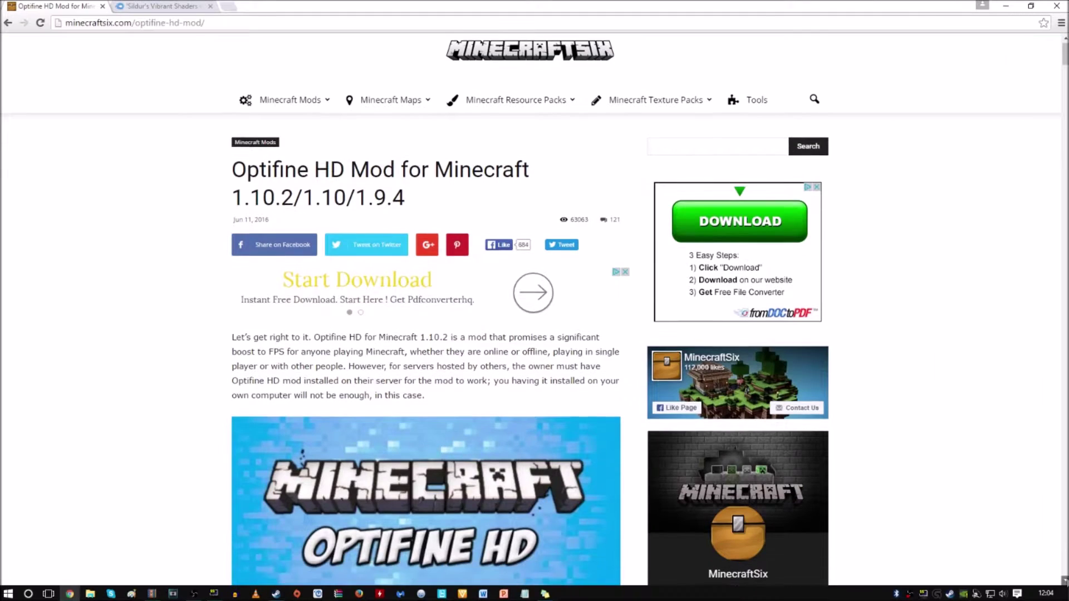
scroll(776, 415, "down", 4)
scroll(777, 415, "down", 4)
scroll(776, 415, "down", 4)
scroll(535, 335, "down", 4)
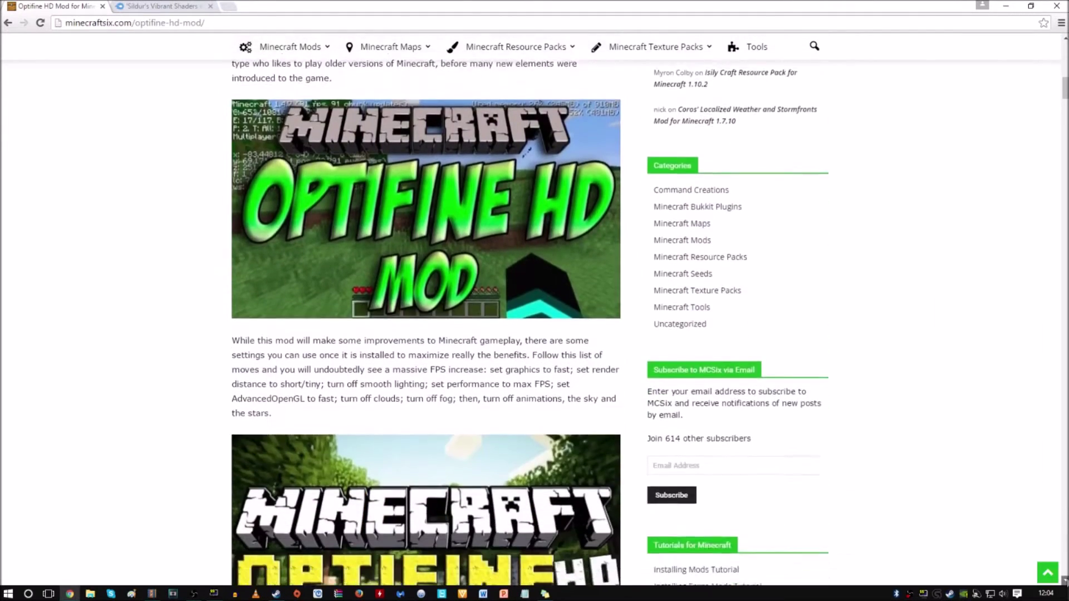
scroll(535, 334, "down", 4)
scroll(535, 335, "down", 4)
scroll(535, 334, "down", 3)
scroll(777, 415, "down", 4)
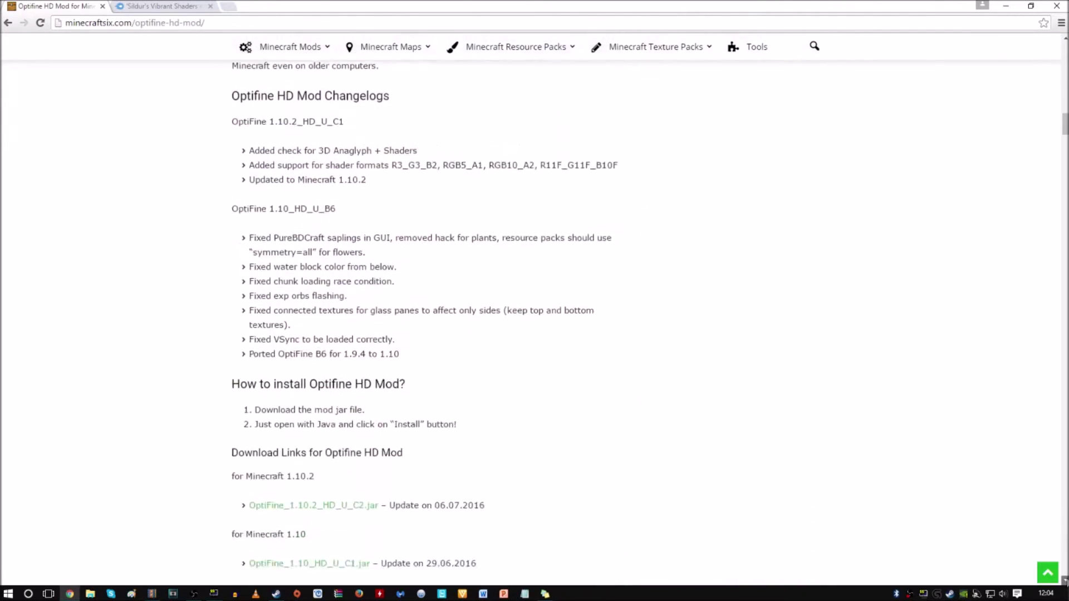
scroll(776, 416, "down", 4)
scroll(1000, 498, "down", 4)
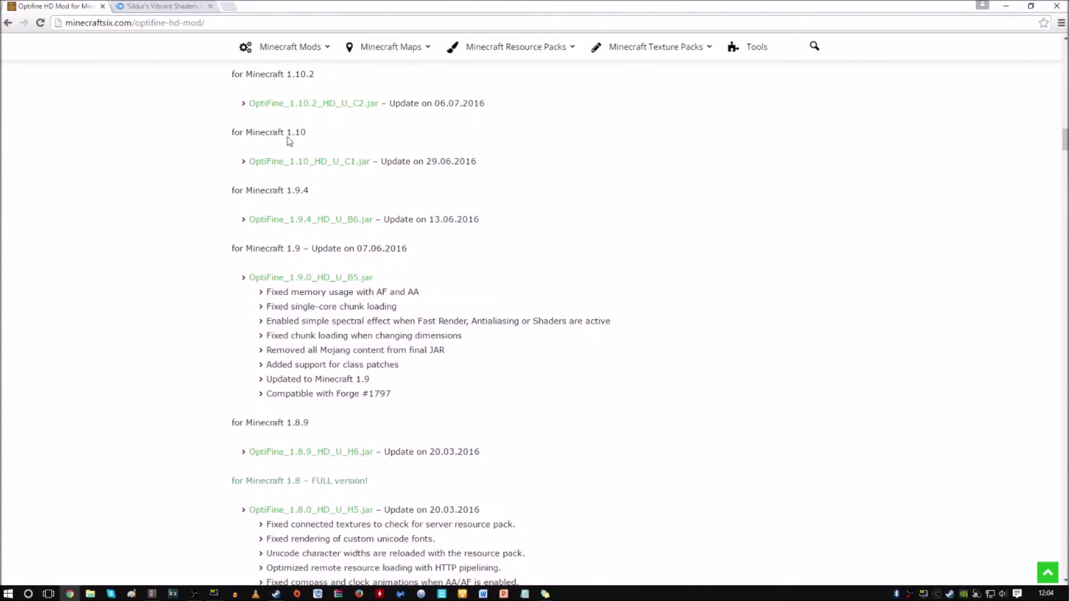
Step: Download OptiFine_1.10_HD_U_C1.jar and drag it from the download bar onto the desktop
left_click(331, 164)
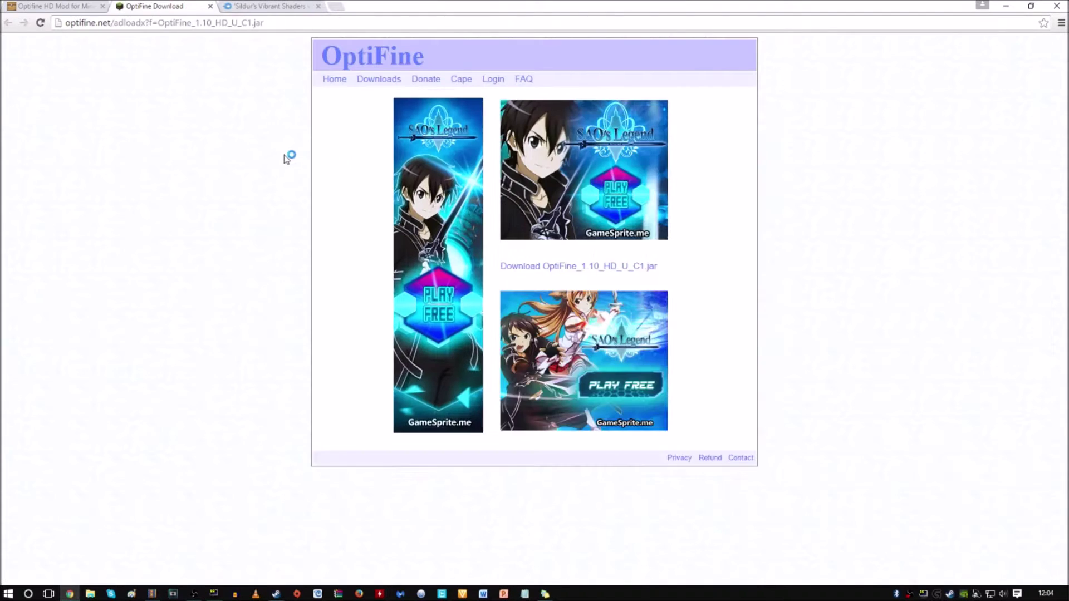
left_click(554, 269)
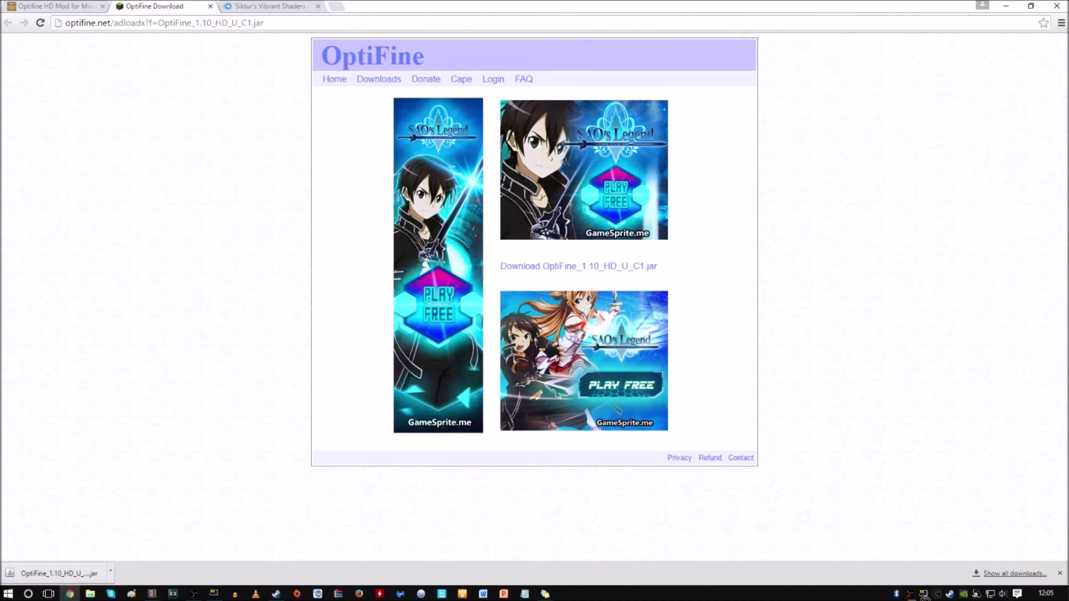
left_click(1067, 594)
left_click_drag(913, 134, 911, 136)
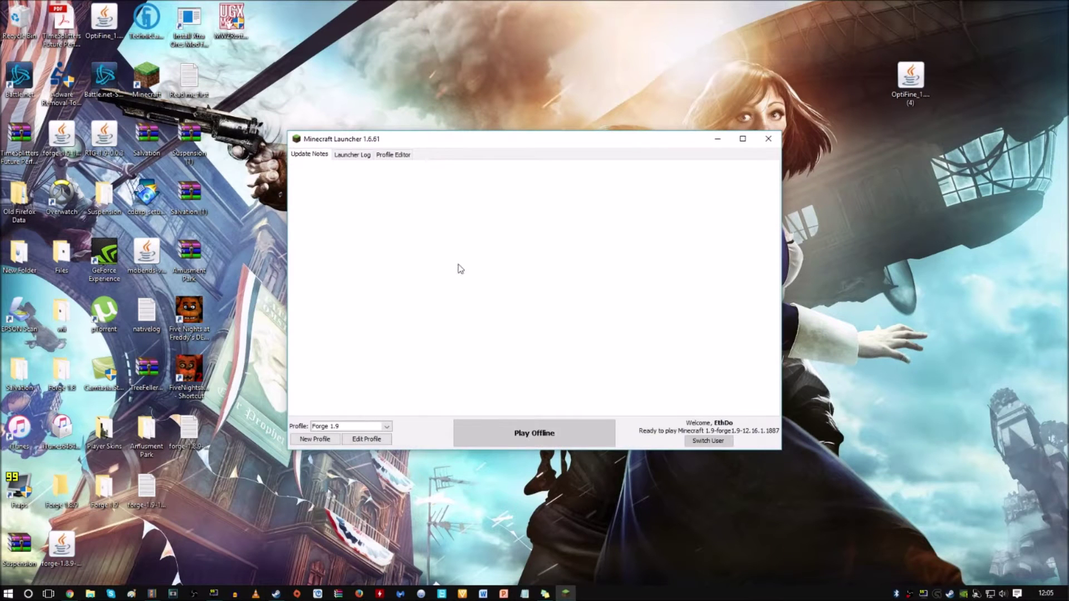
Step: Launch Minecraft 1.10 from the launcher's 1.10 profile, then close the game
left_click(743, 141)
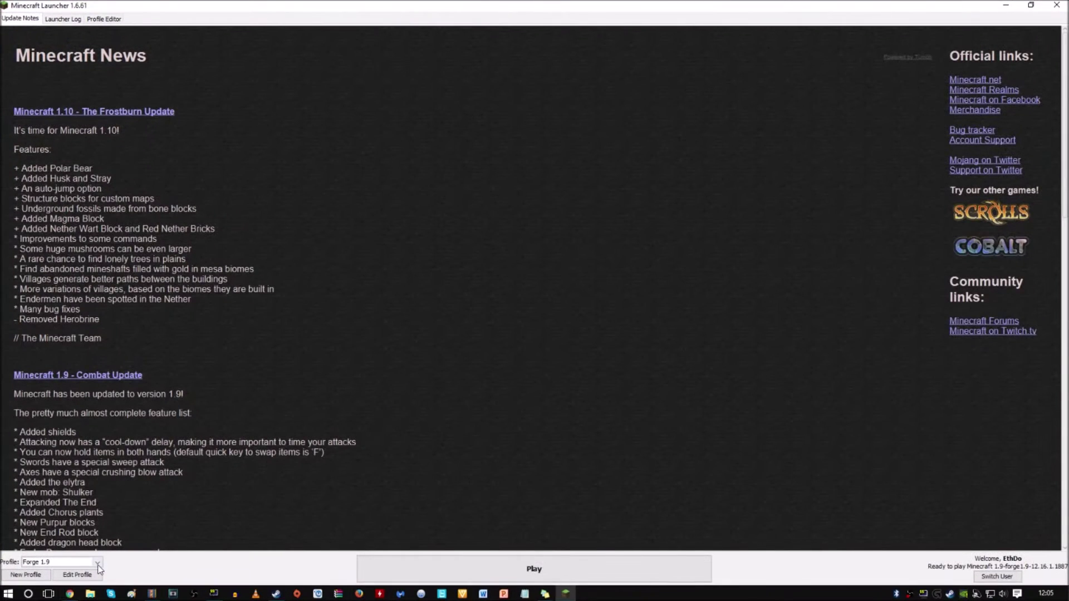
left_click(99, 563)
left_click(66, 501)
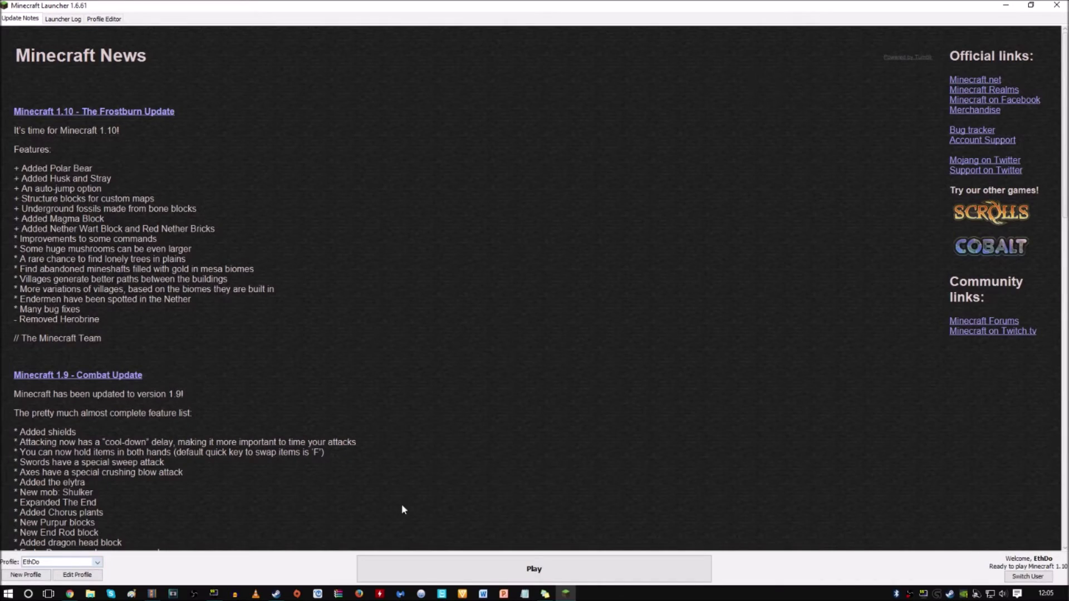
left_click(643, 576)
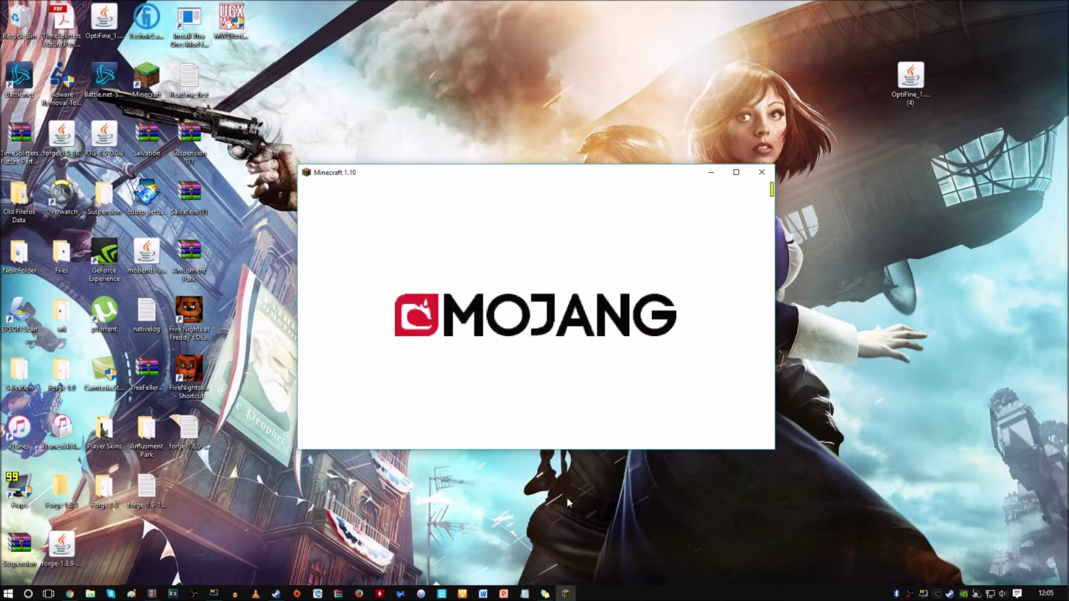
left_click(761, 173)
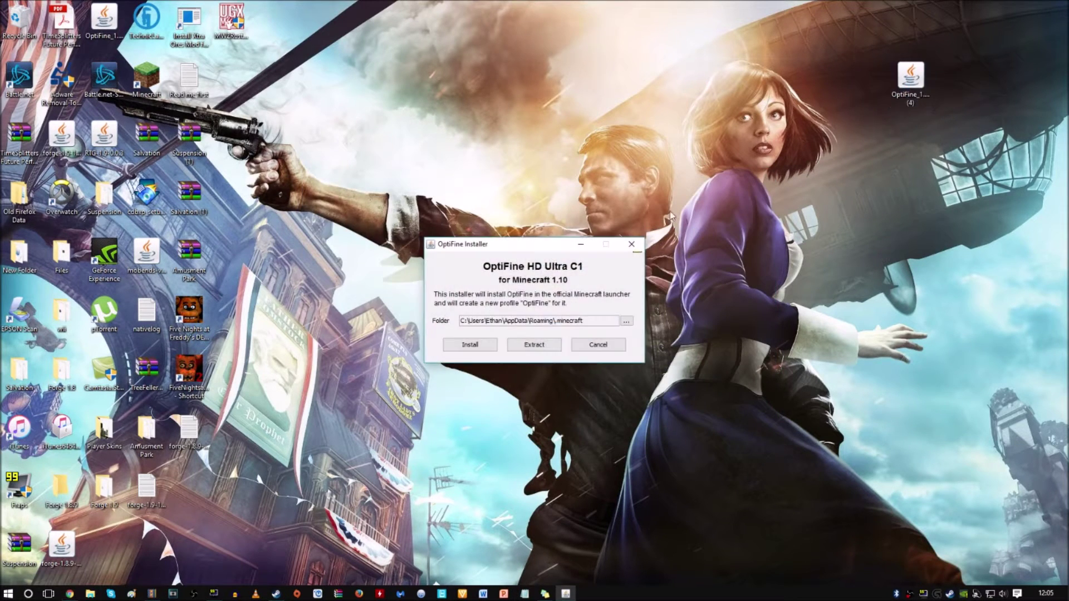
Step: Install OptiFine HD U C1 for 1.10, then download Sildur's Vibrant Shaders v1.141 Medium from MediaFire
left_click(477, 347)
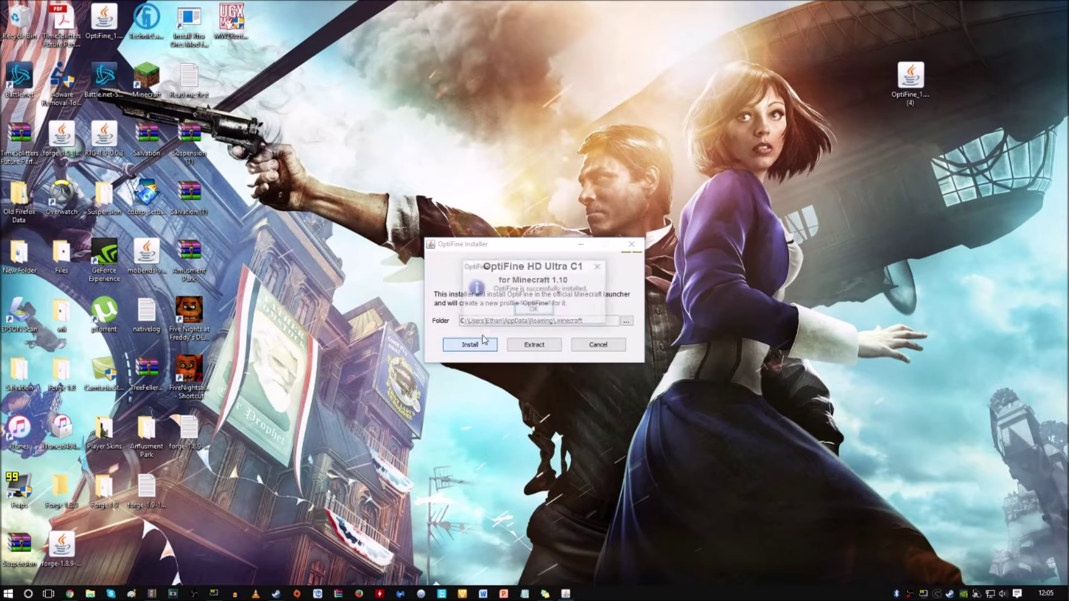
left_click(528, 309)
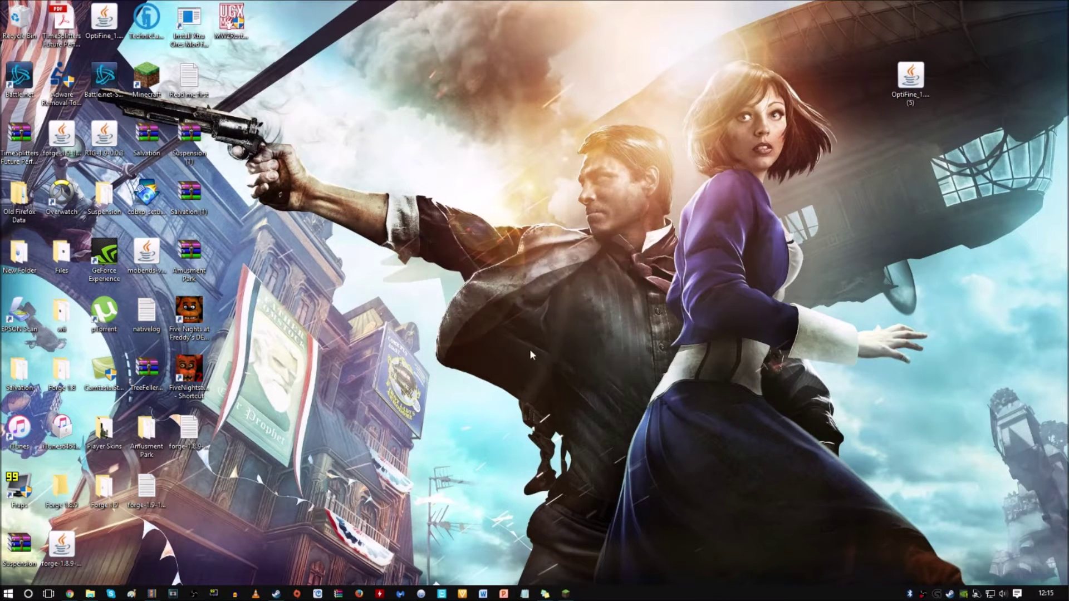
left_click(70, 594)
left_click(246, 7)
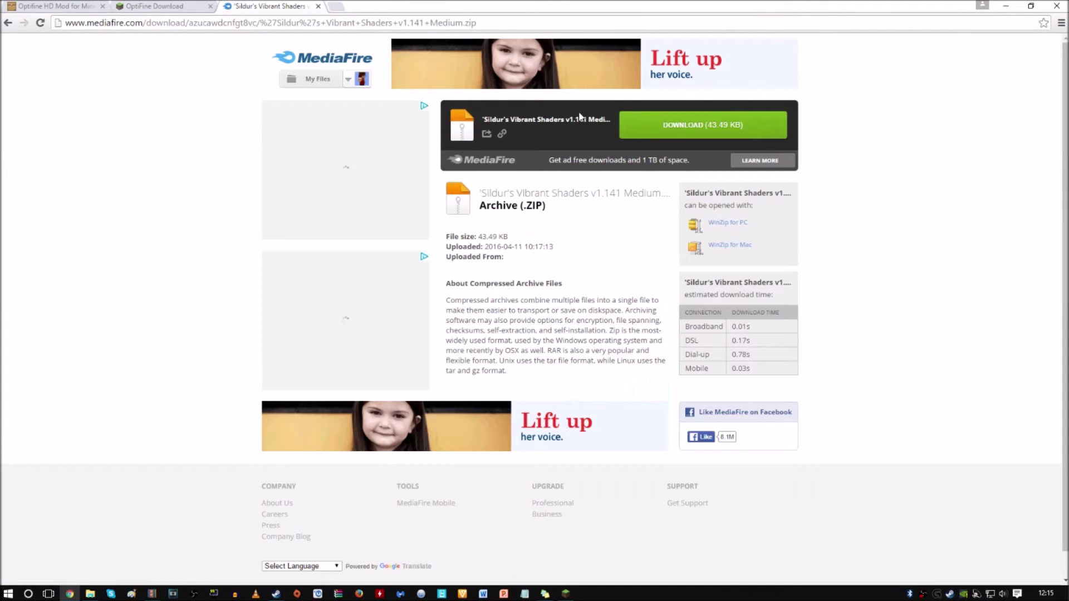
left_click(680, 133)
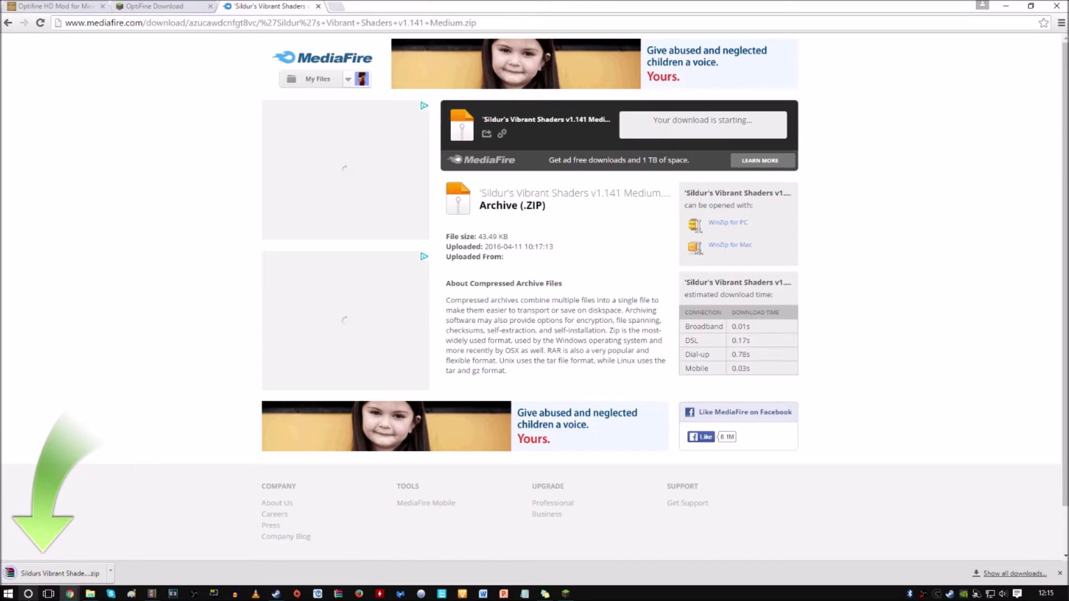
left_click(29, 594)
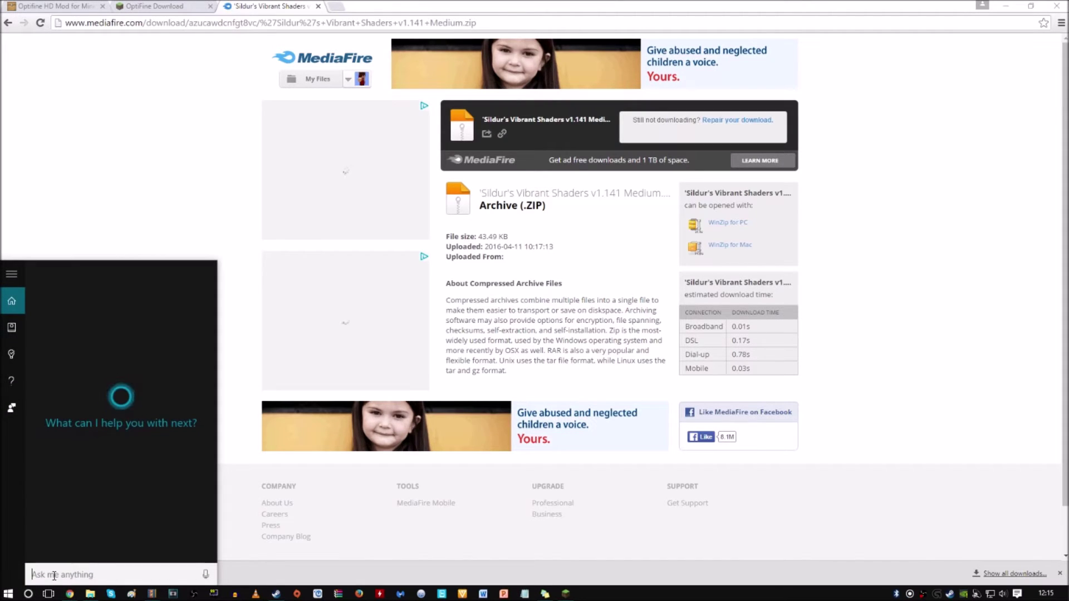
type("%app")
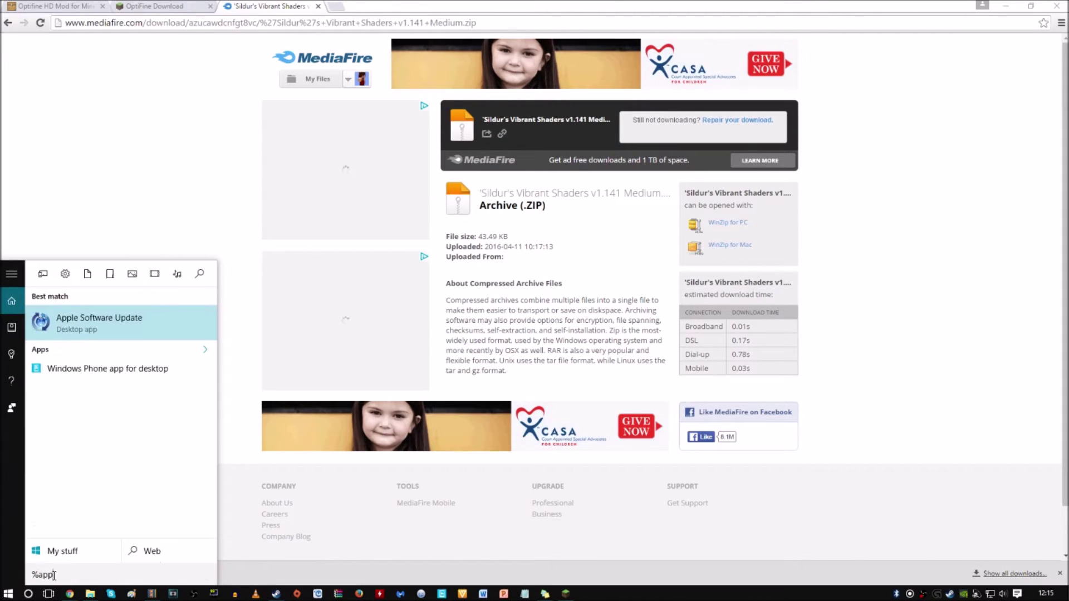
type("dat")
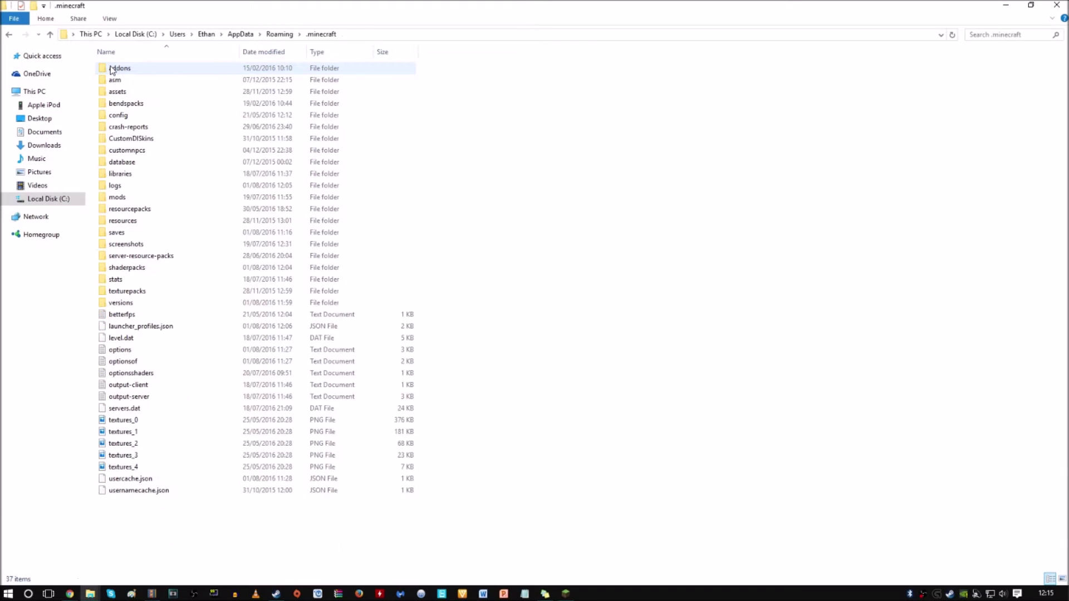
Step: Drag the Sildurs Vibrant Shaders v1.141 Medium zip from Chrome's download bar into .minecraft\shaderpacks
double_click(126, 267)
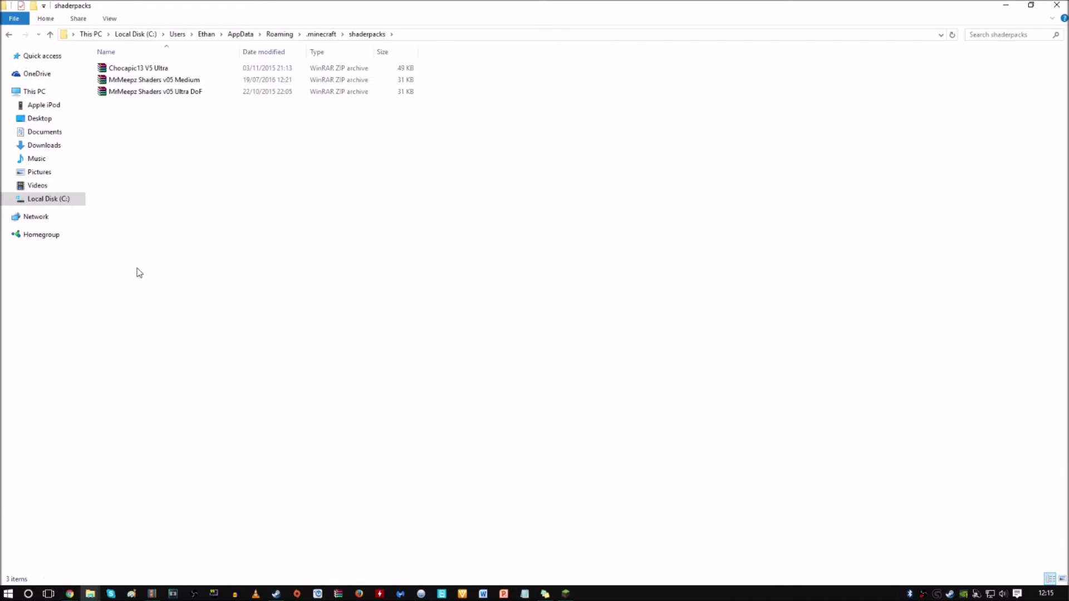
left_click(70, 594)
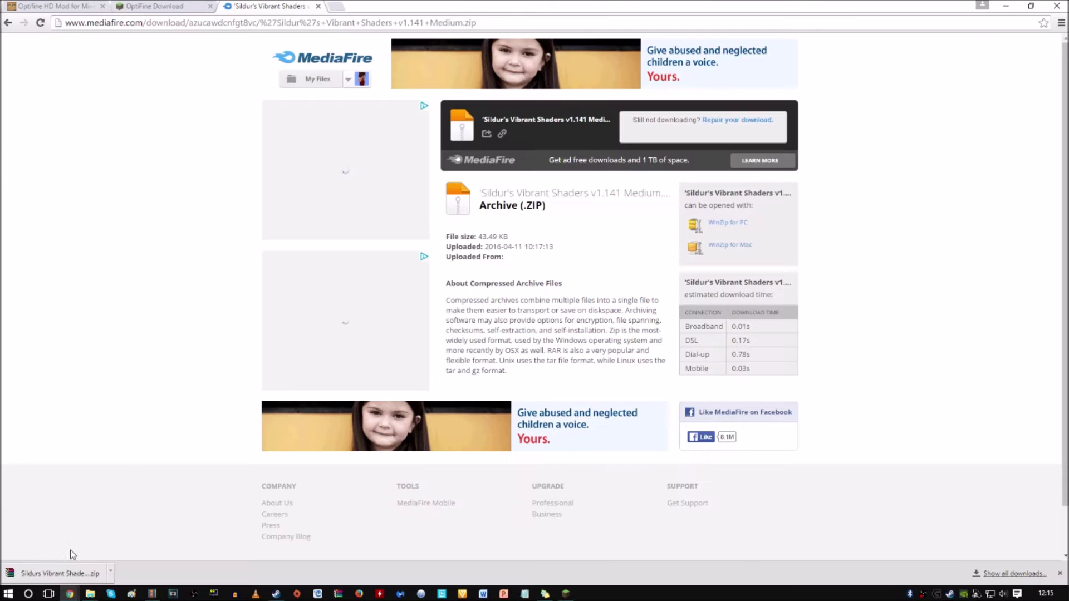
left_click(87, 594)
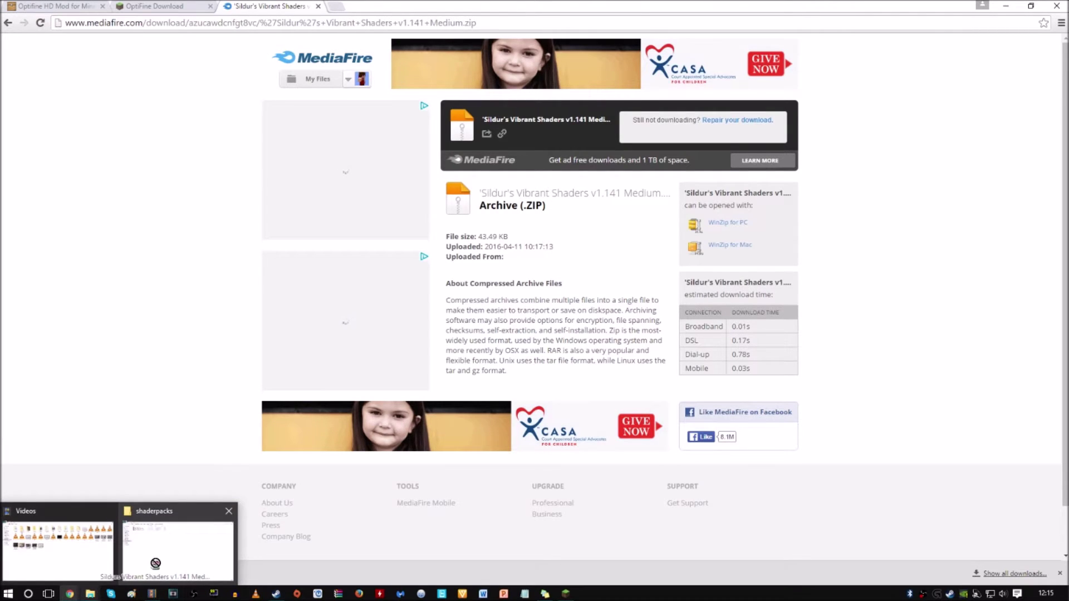
left_click_drag(155, 563, 156, 566)
left_click_drag(209, 160, 210, 161)
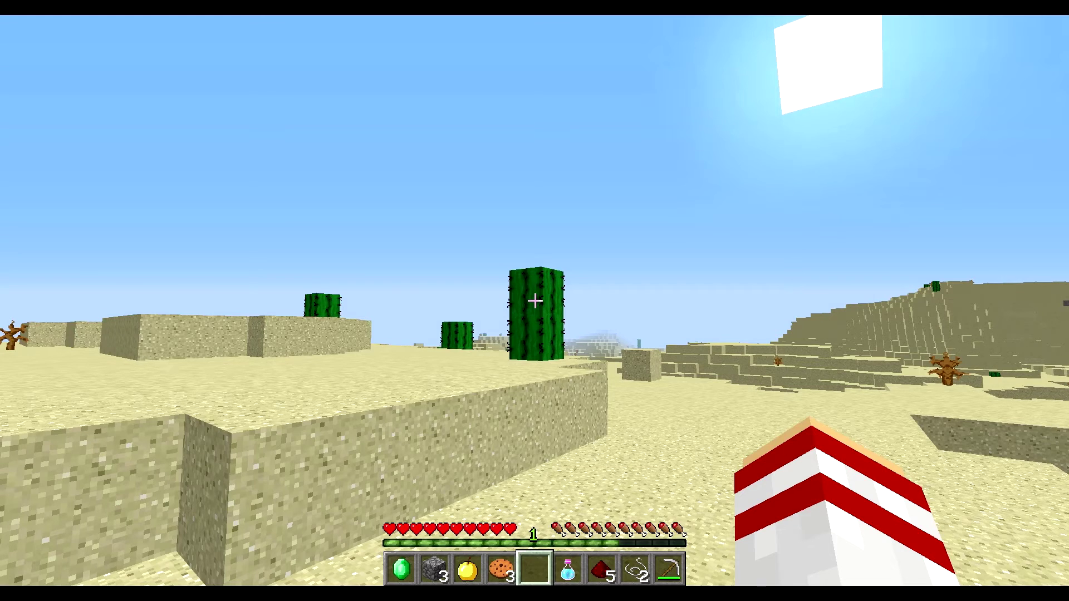
Step: Select Sildurs Vibrant Shaders v1.141 Medium (1).zip in Video Settings > Shaders and return to the world
key("Escape")
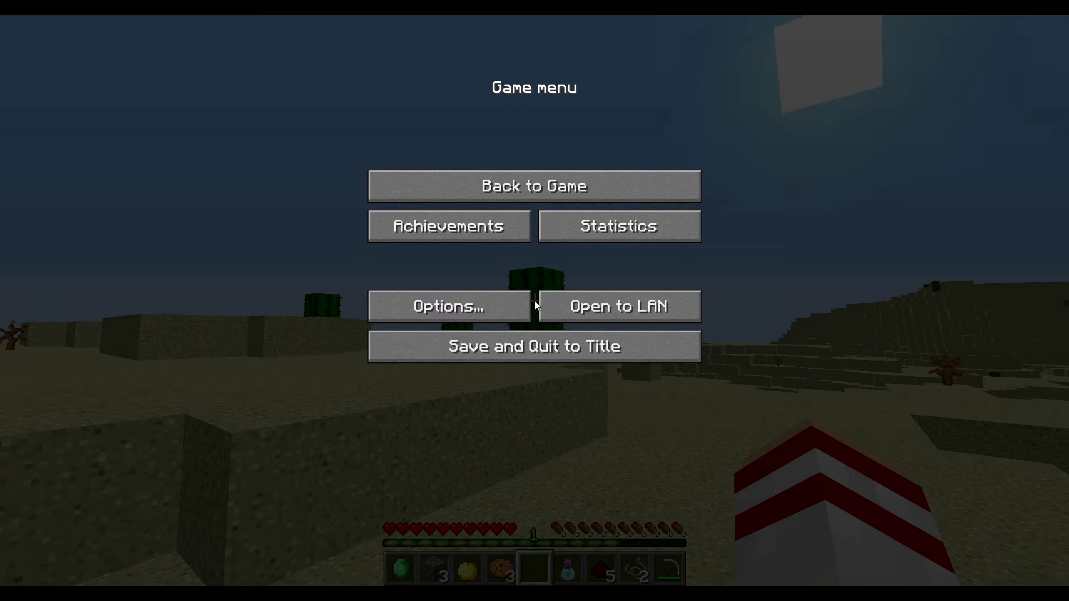
left_click(524, 303)
left_click(471, 242)
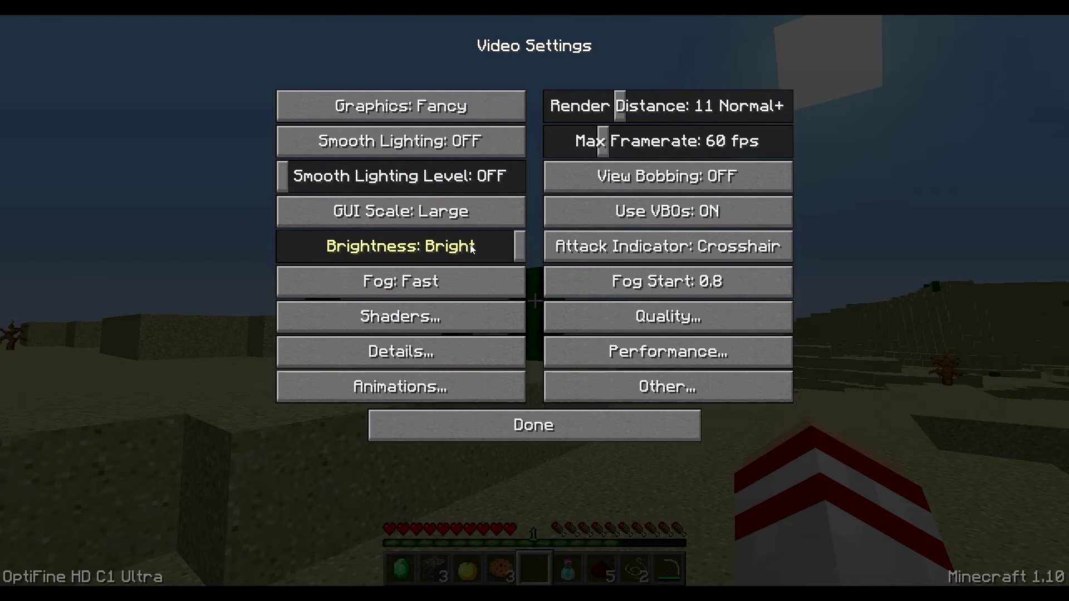
left_click(472, 322)
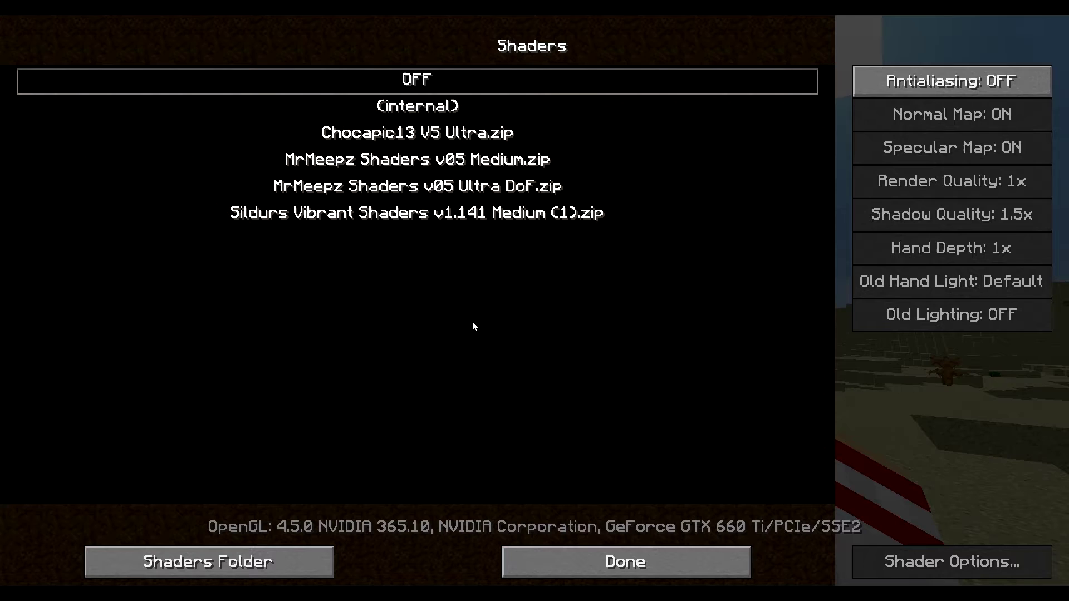
left_click(393, 219)
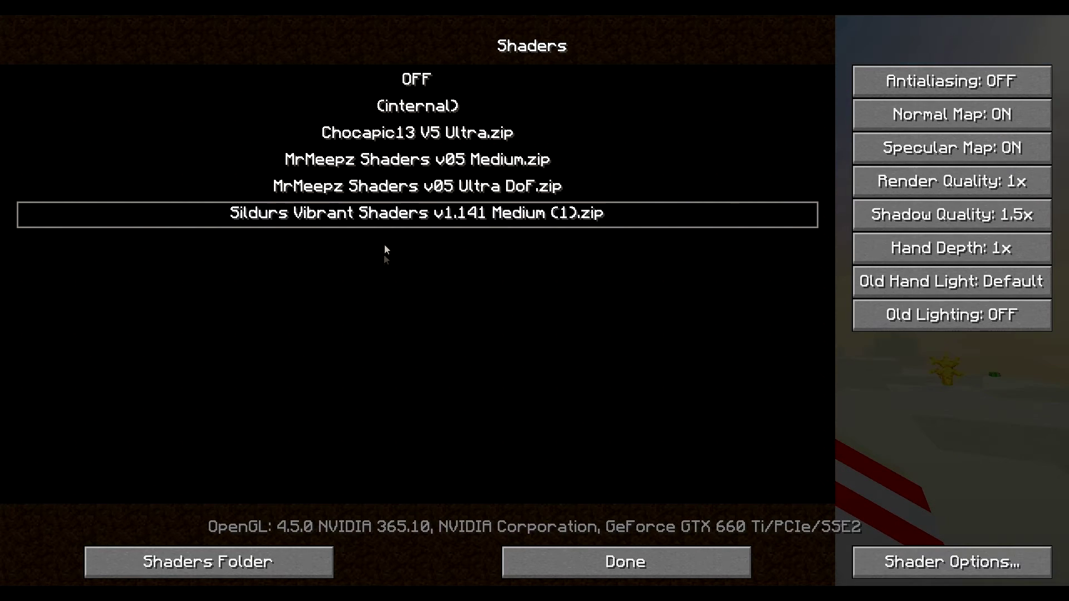
left_click(626, 562)
left_click(534, 429)
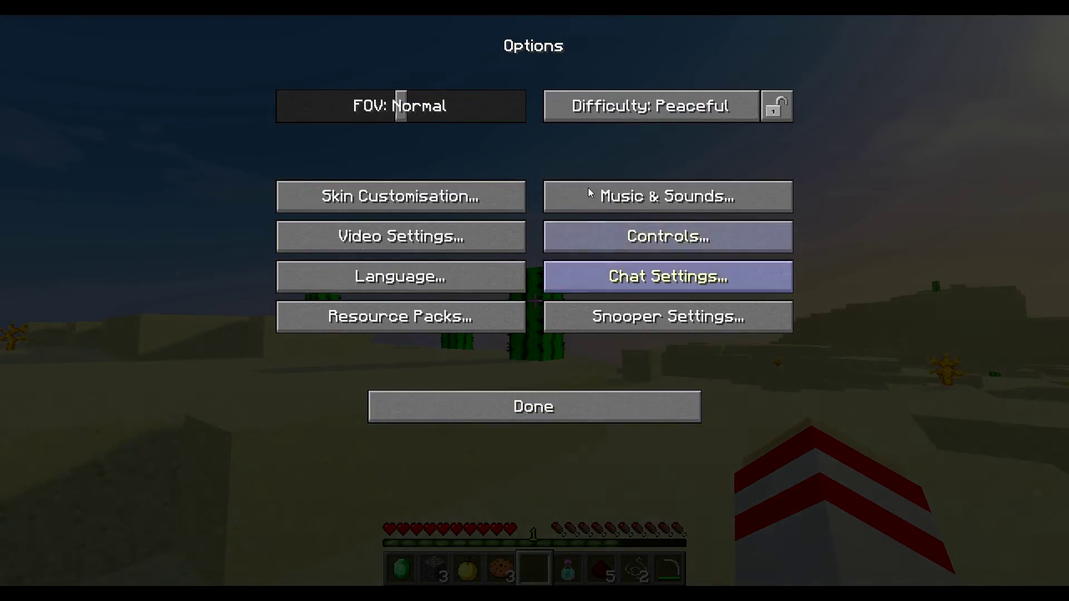
left_click(577, 403)
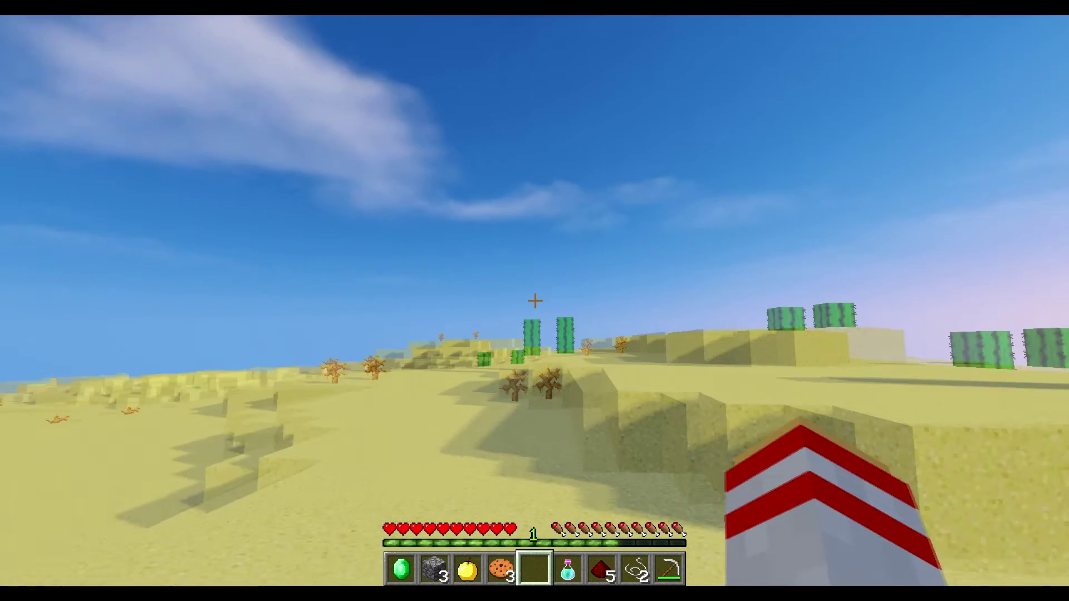
Step: Switch the Time option under Video Settings > Other from Night Only to Default
key("Escape")
left_click(448, 307)
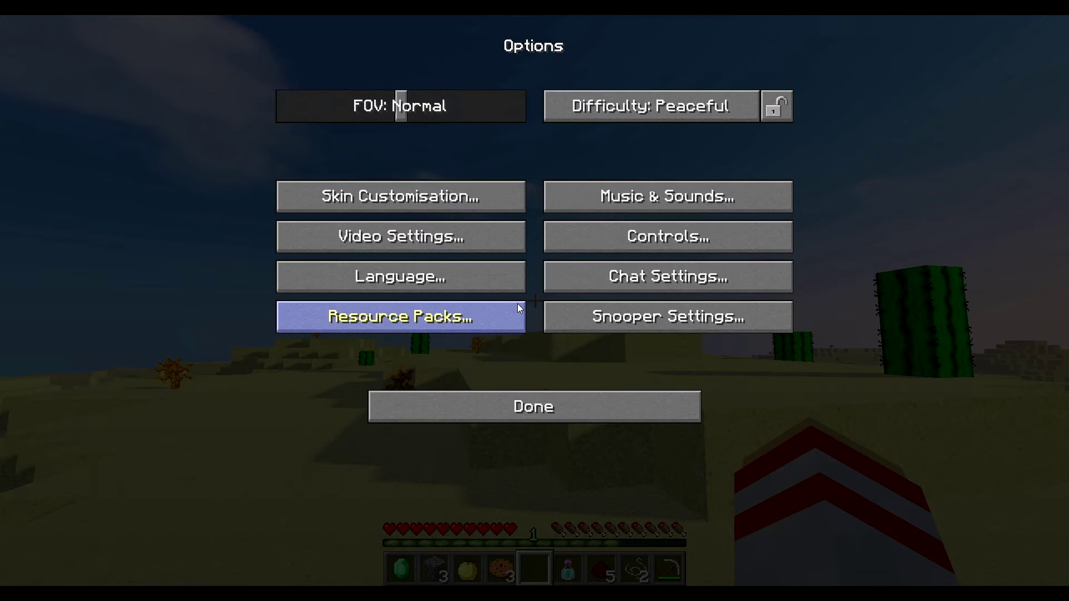
left_click(476, 236)
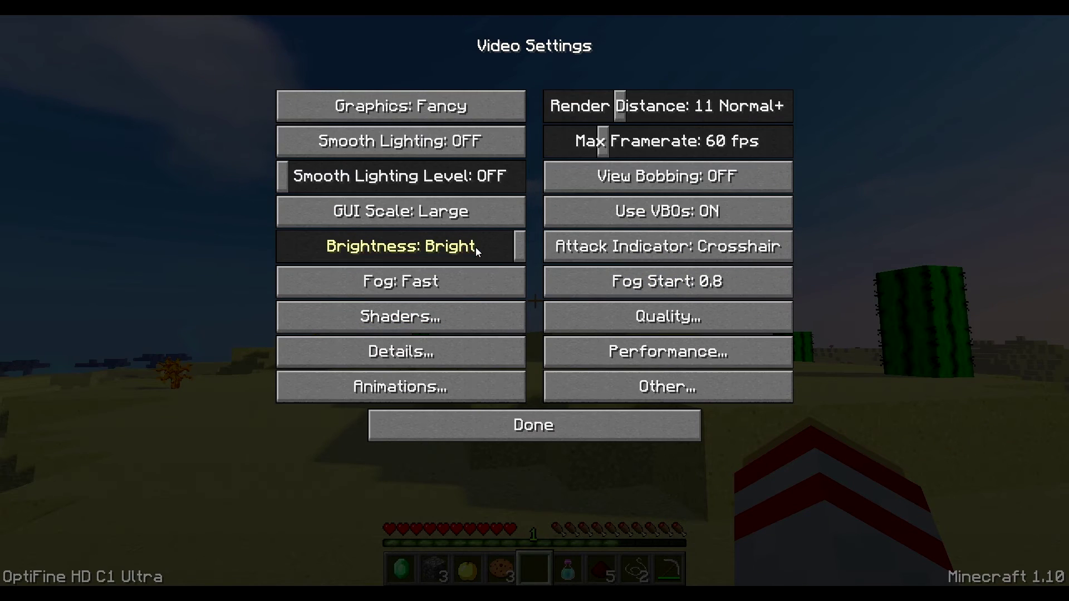
left_click(590, 394)
left_click(635, 143)
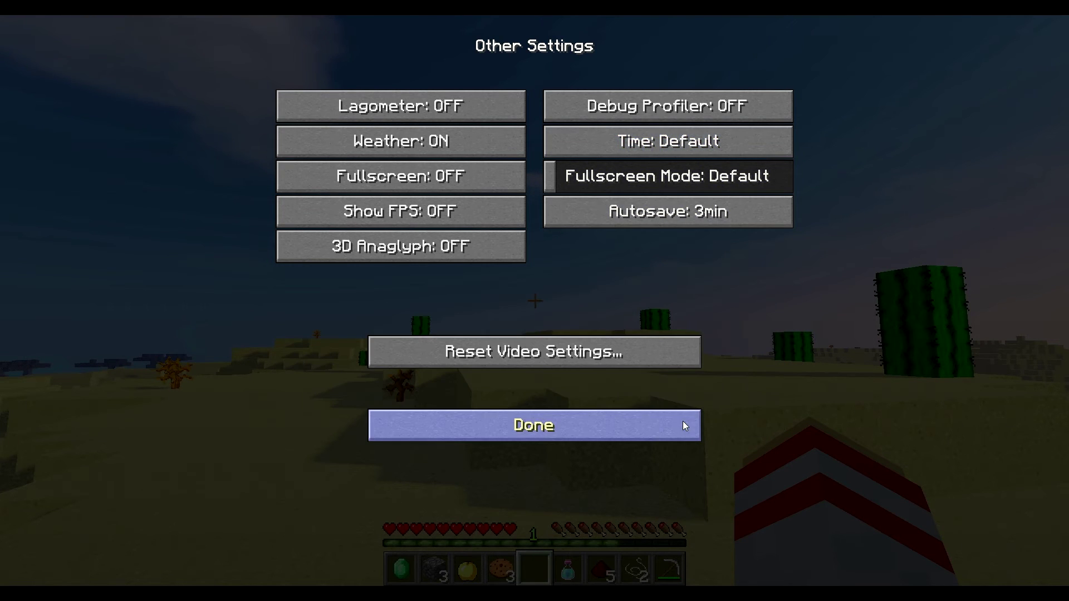
left_click(535, 425)
left_click(534, 407)
Step: Resume play and walk forward through the daytime desert
left_click(447, 305)
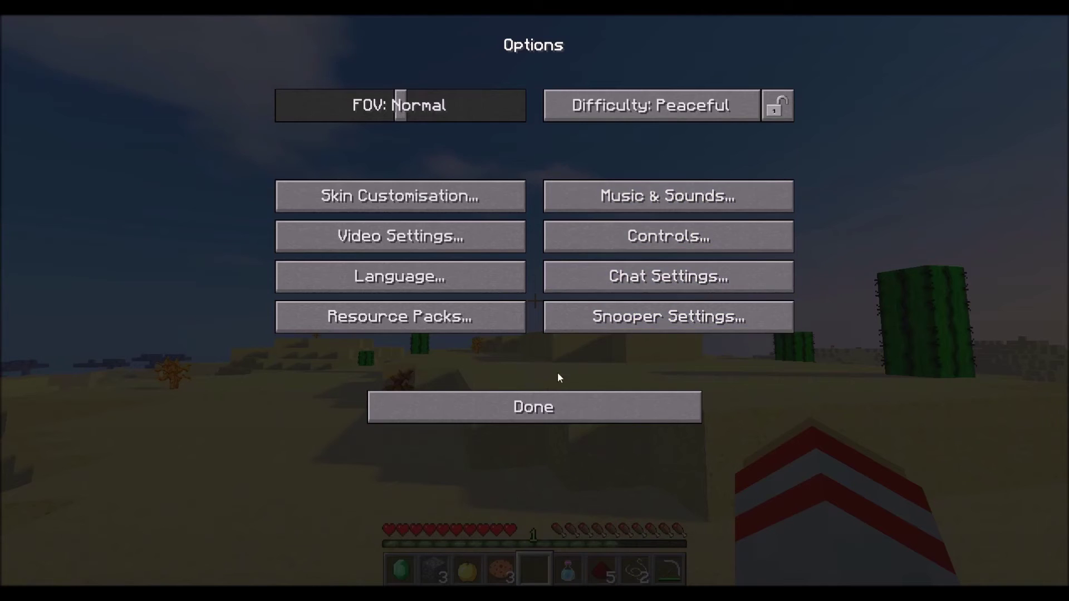
left_click(534, 407)
left_click(532, 182)
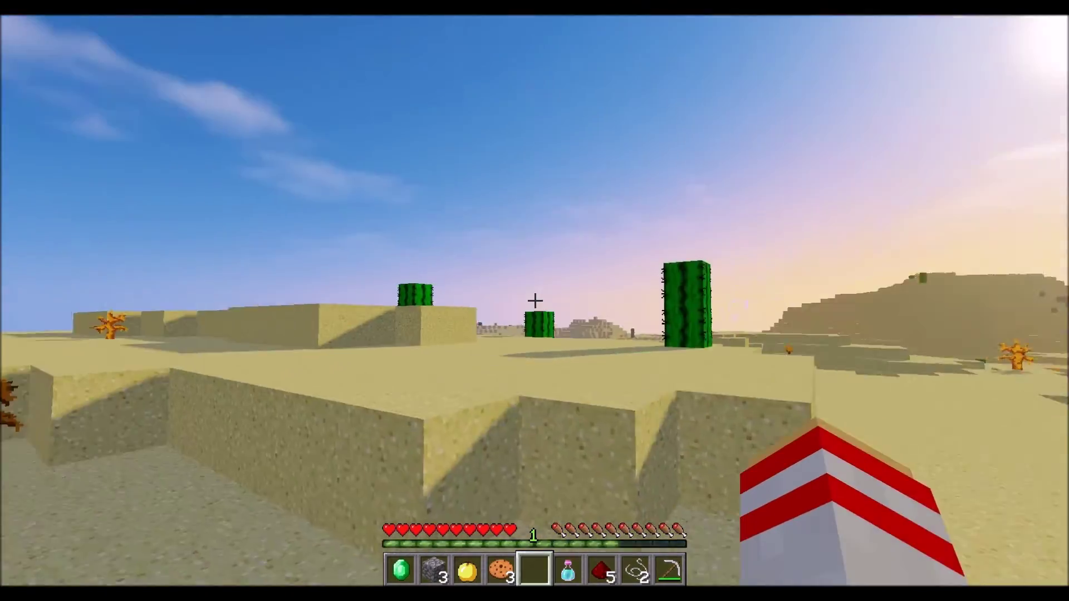
key("w")
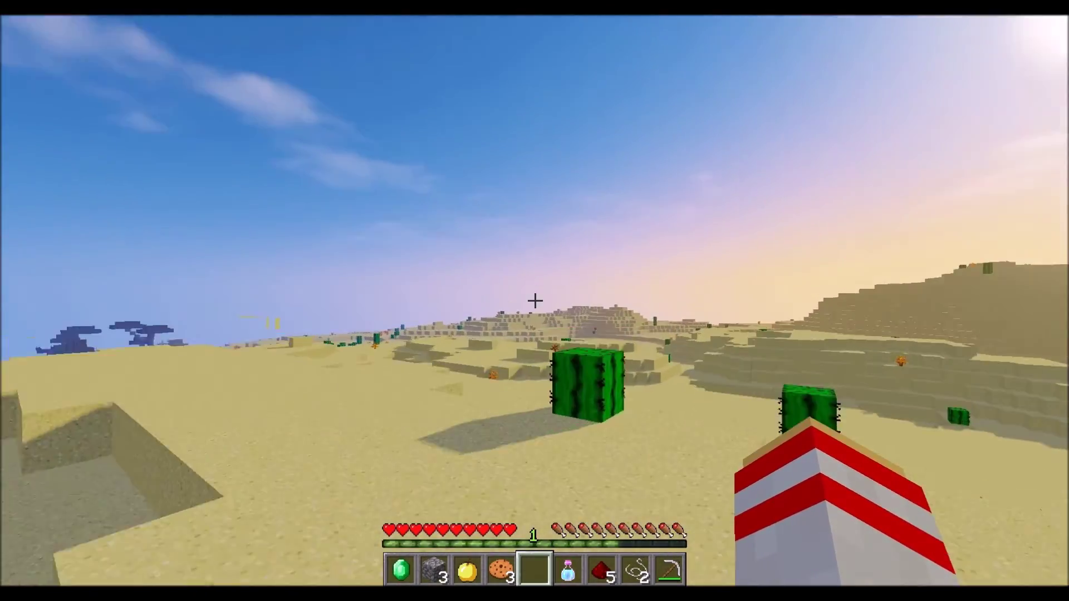